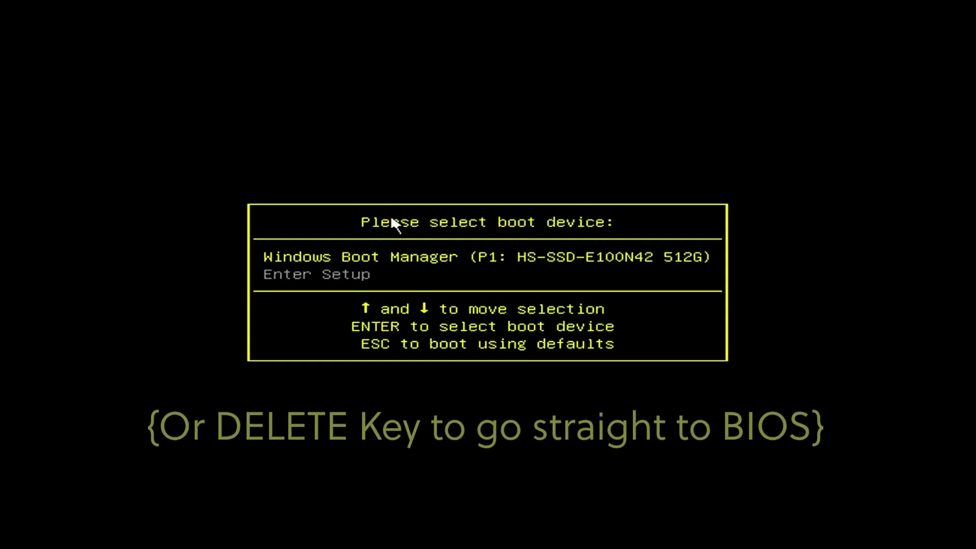
# Enter BIOS setup instead of booting Windows, showing BIOS G5_V1.01, Intel N97 and 12288 MB.
pyautogui.press('Down')
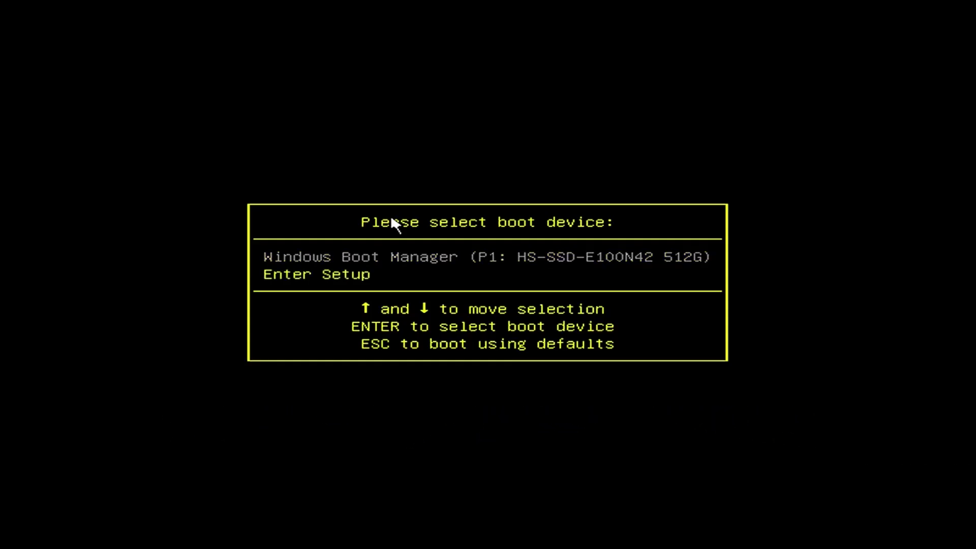
pyautogui.press('Return')
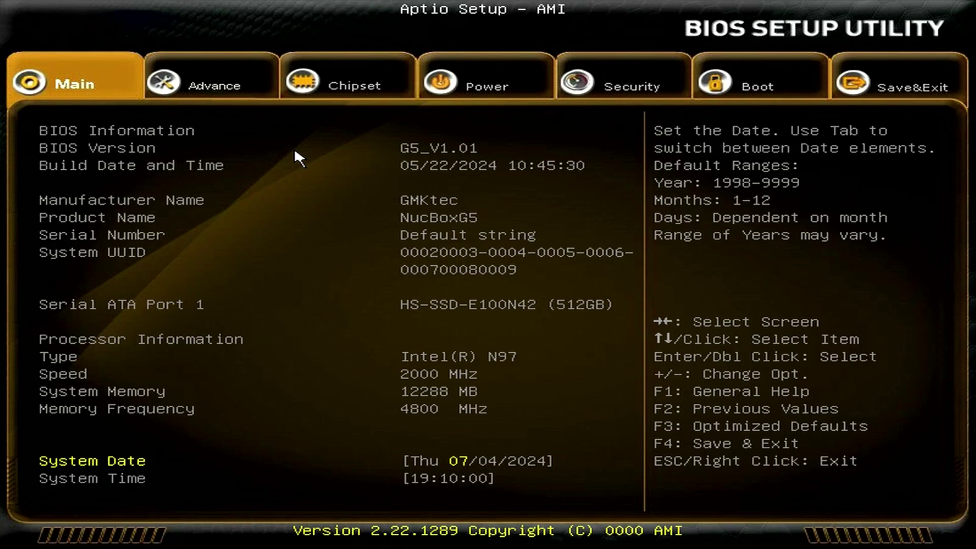
# Go to Advance > Hardware Monitor and open the Smart Fan Function settings.
pyautogui.click(220, 88)
pyautogui.click(49, 220)
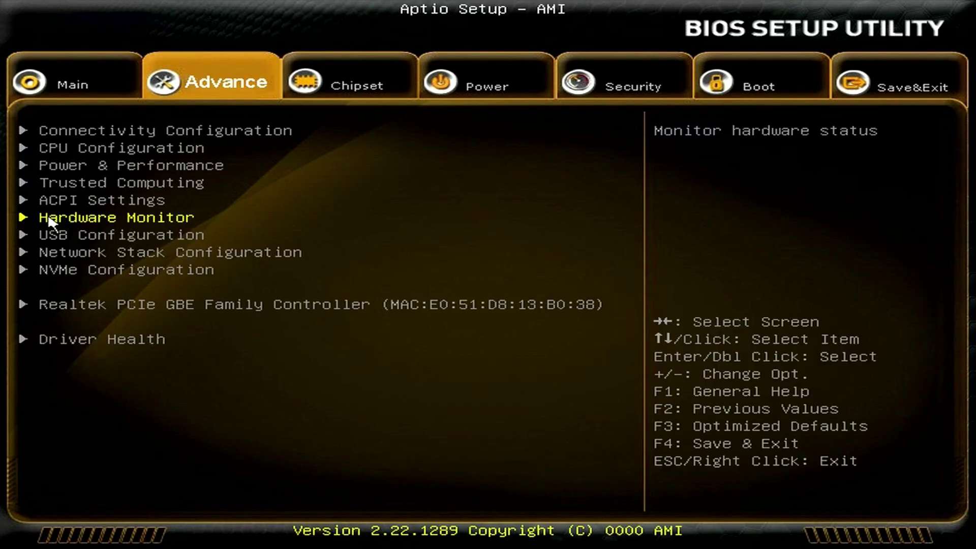
pyautogui.doubleClick(48, 218)
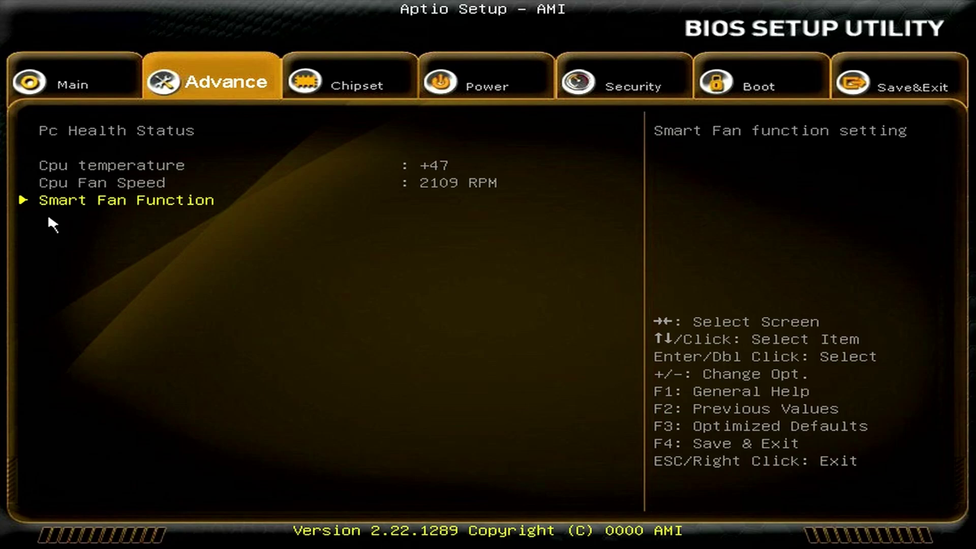
pyautogui.press('Return')
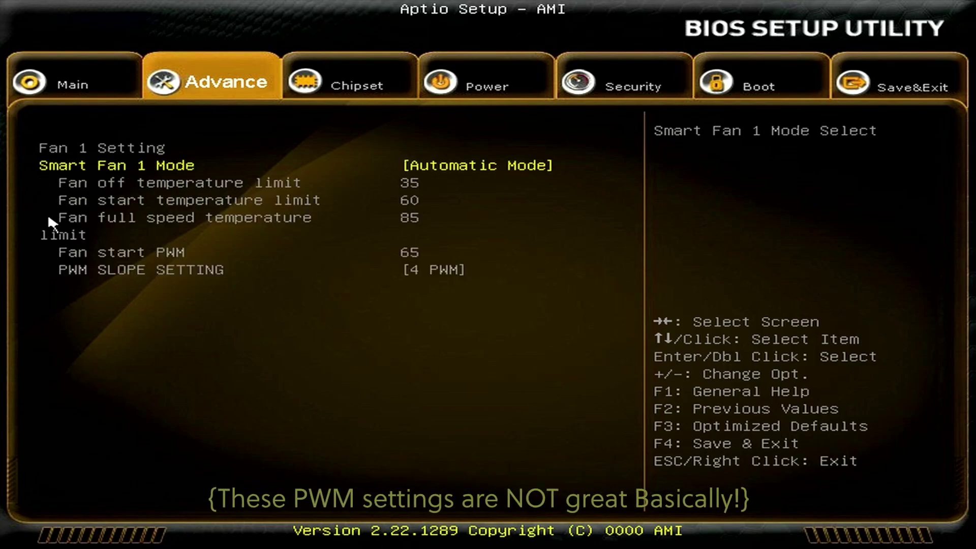
# Set Smart Fan 1 Mode to Software Mode with Manual PWM Setting 255.
pyautogui.press('Down')
pyautogui.press('Down')
pyautogui.press('Down')
pyautogui.press('Up')
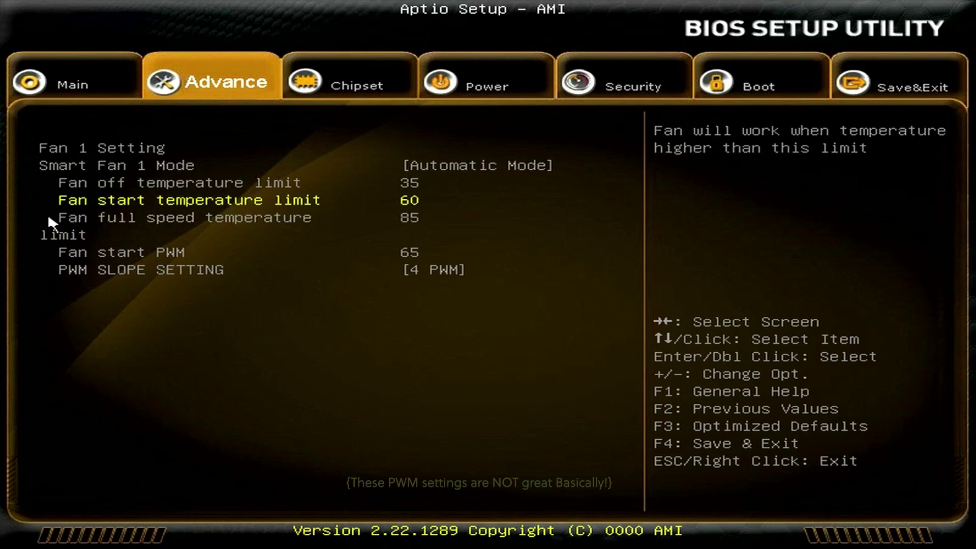
pyautogui.press('Up')
pyautogui.press('Up')
pyautogui.press('Return')
pyautogui.press('Up')
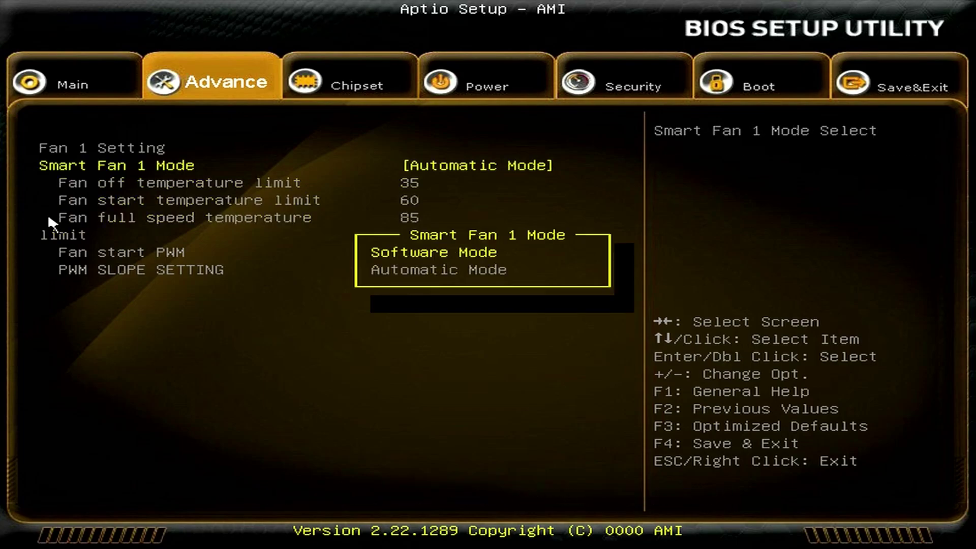
pyautogui.press('Return')
pyautogui.press('Down')
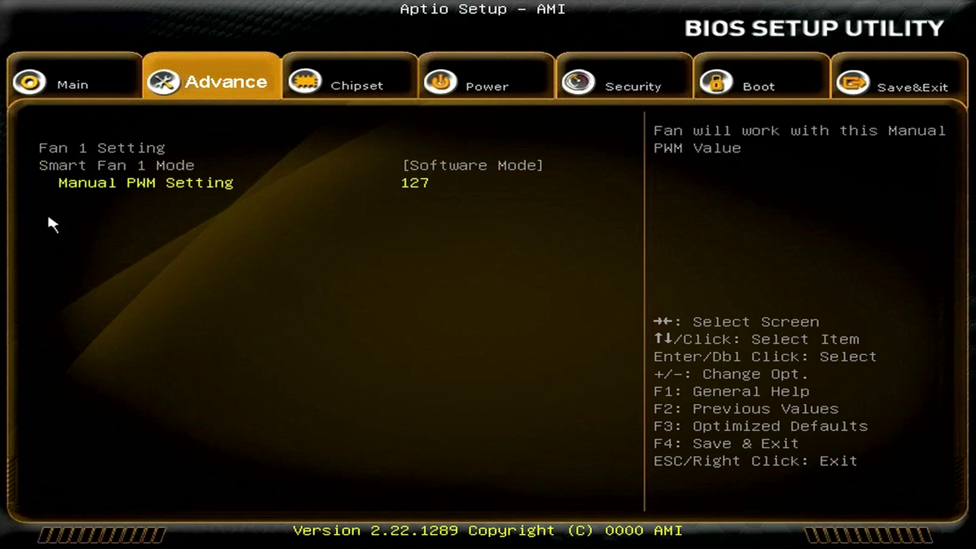
pyautogui.write('255')
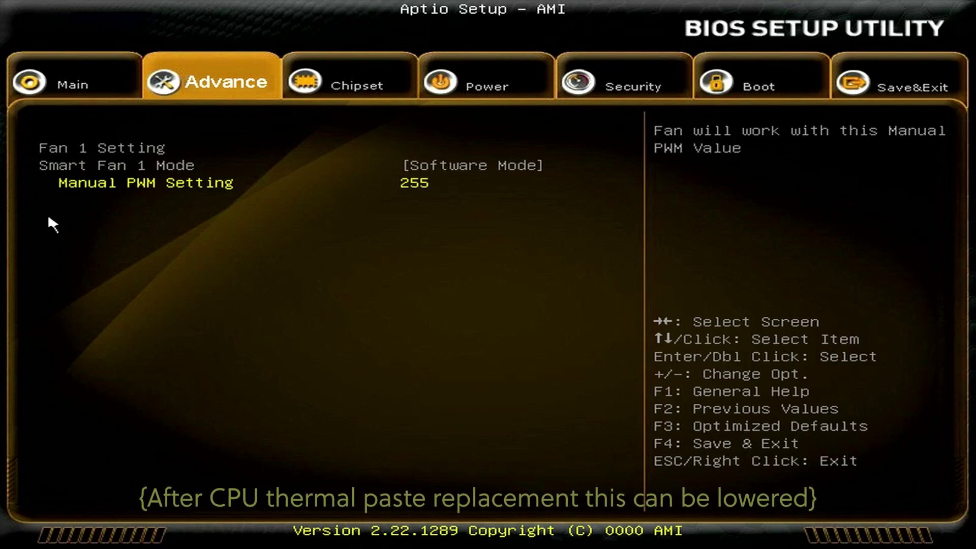
# Reopen Smart Fan settings to confirm PWM 255, then back out to the Advance list.
pyautogui.press('Escape')
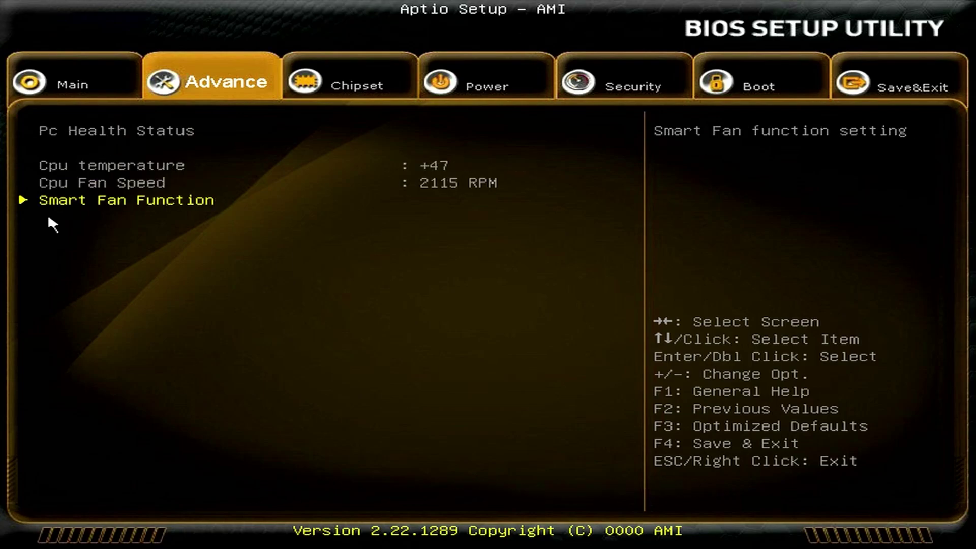
pyautogui.press('Return')
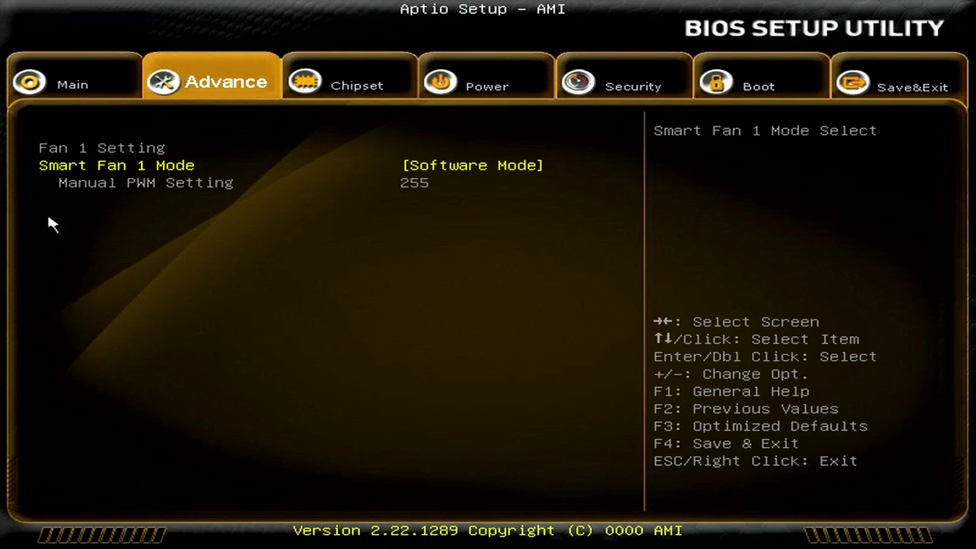
pyautogui.press('Down')
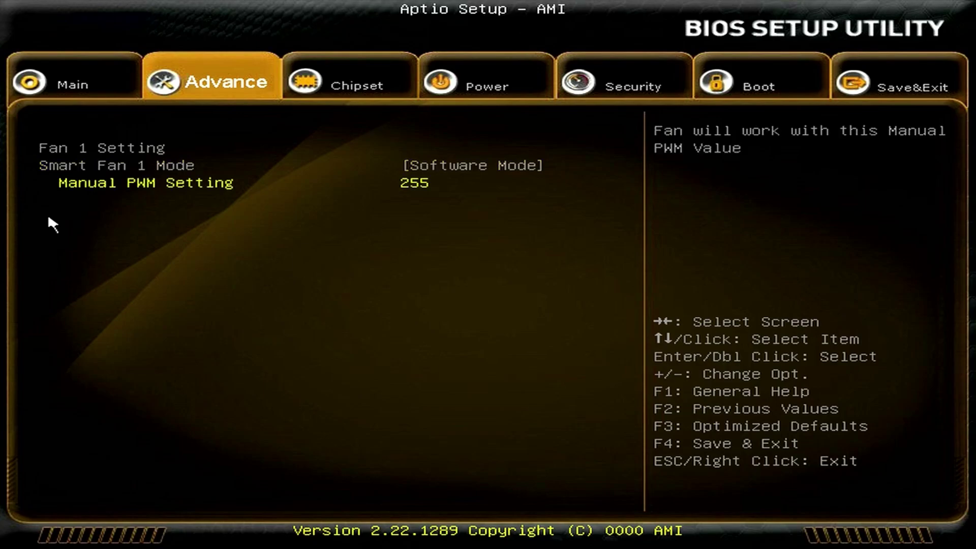
pyautogui.press('Escape')
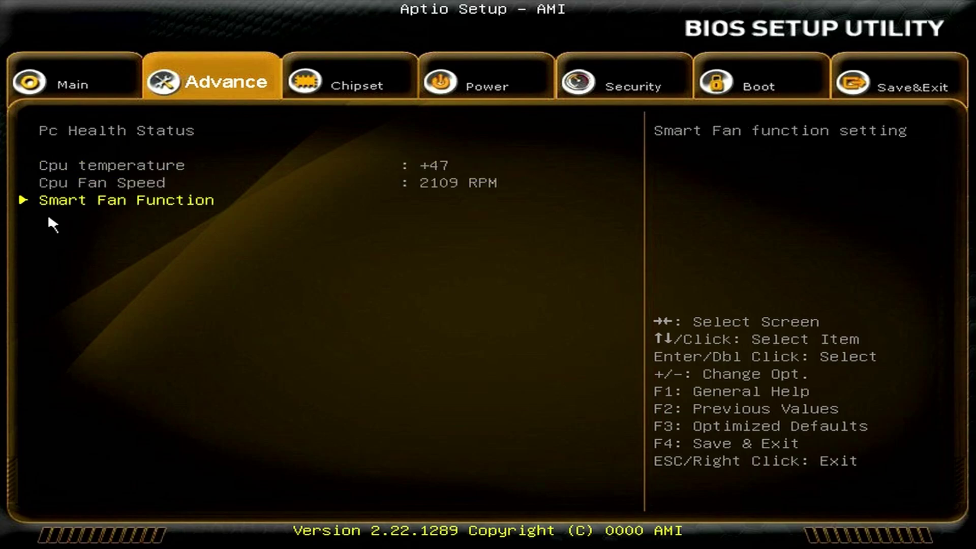
pyautogui.press('Escape')
pyautogui.press('Up')
pyautogui.press('Up')
pyautogui.press('Up')
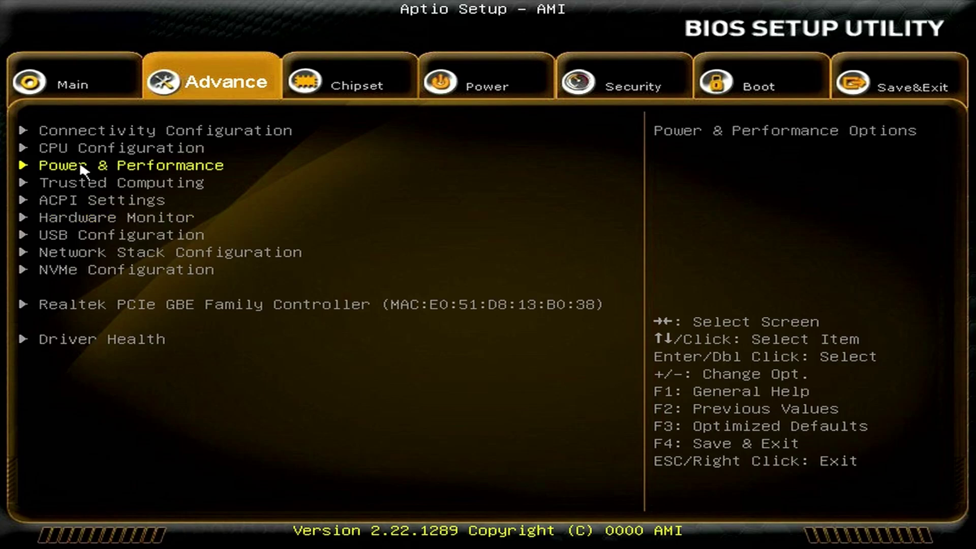
# Review the 8W/12W/15W Power Limit Select options on the Power tab, leaving it at 12W.
pyautogui.click(478, 85)
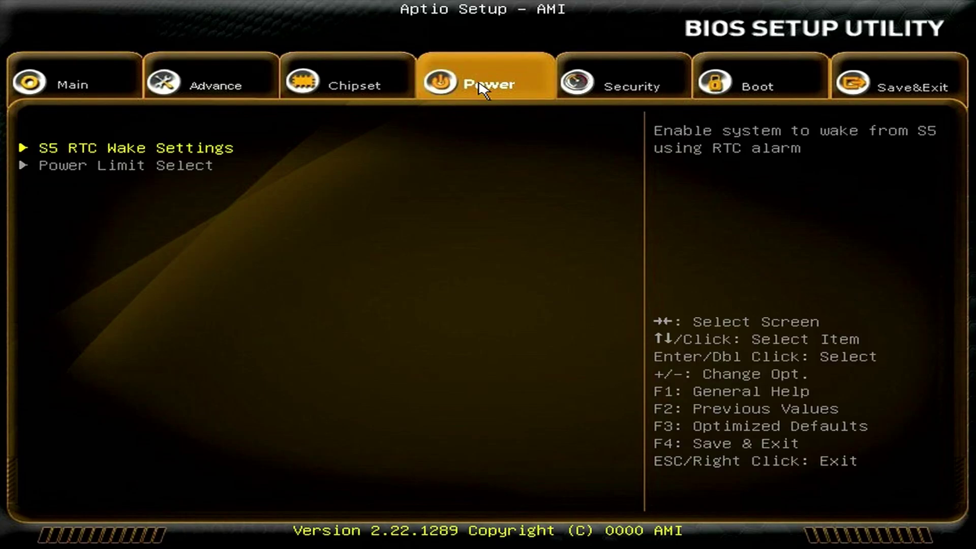
pyautogui.doubleClick(139, 166)
pyautogui.doubleClick(140, 130)
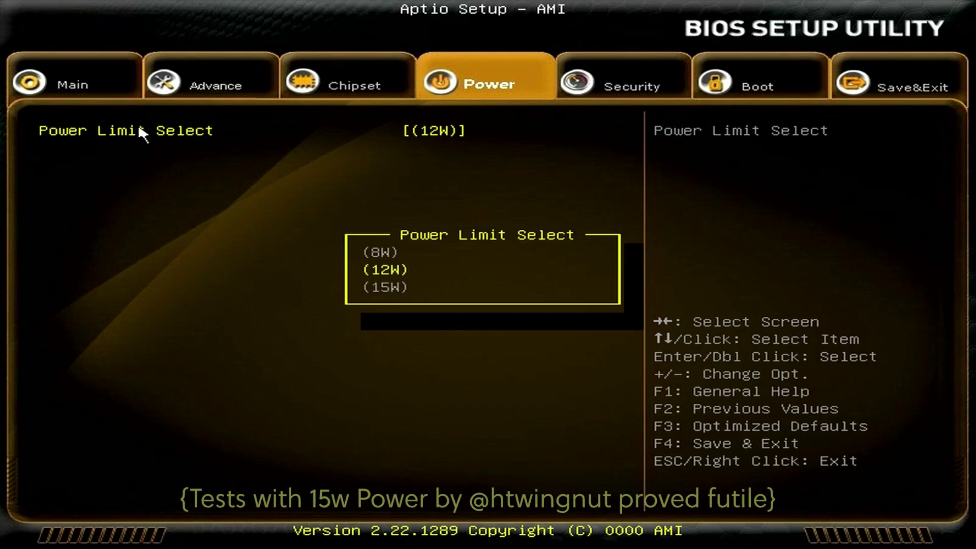
pyautogui.press('Escape')
pyautogui.press('Escape')
pyautogui.press('Left')
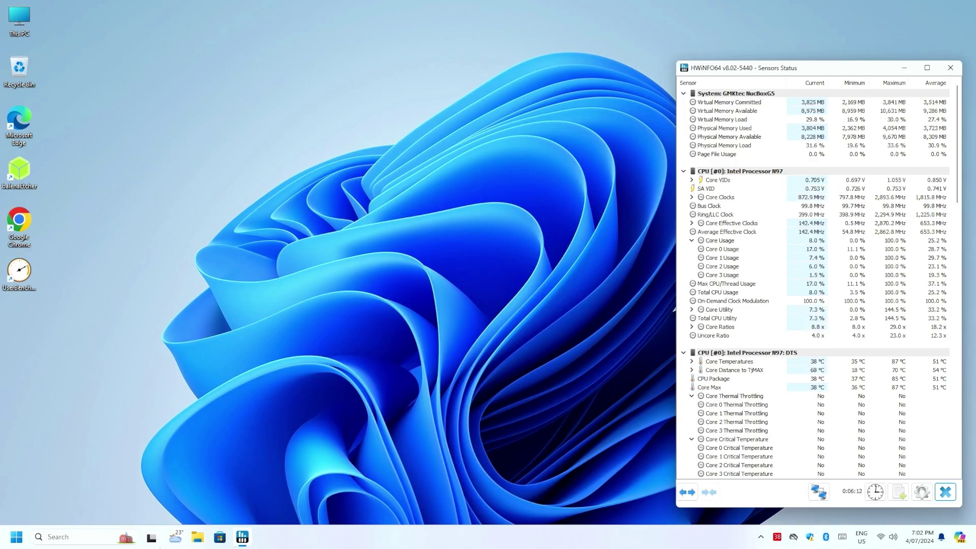
# Launch prime95 from the Downloads > p95v3019b20.win64 folder in File Explorer.
pyautogui.click(198, 537)
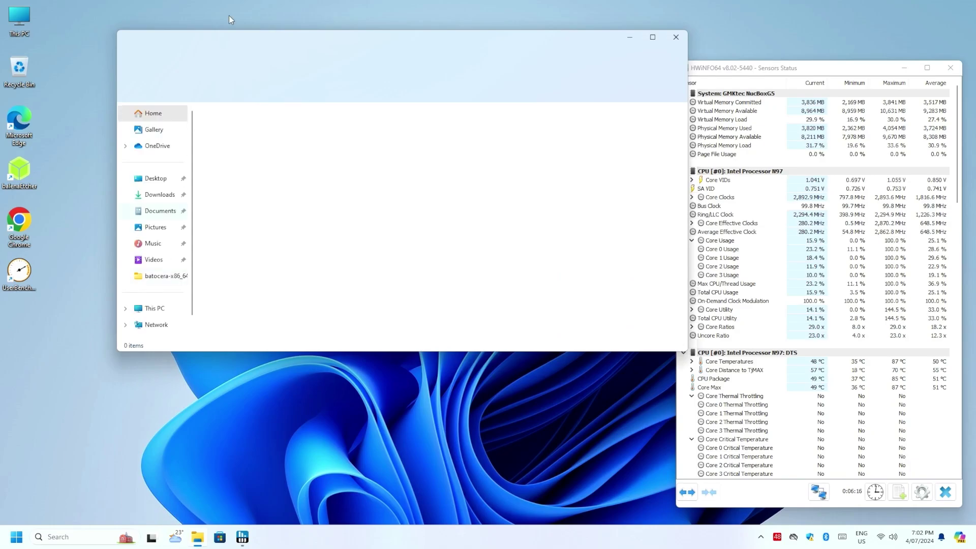
pyautogui.moveTo(272, 37); pyautogui.dragTo(195, 22)
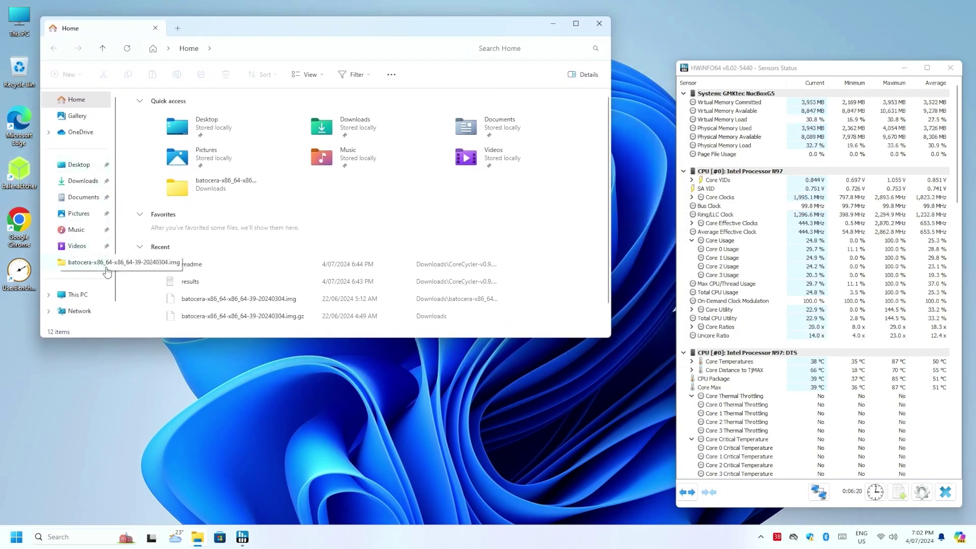
pyautogui.click(80, 182)
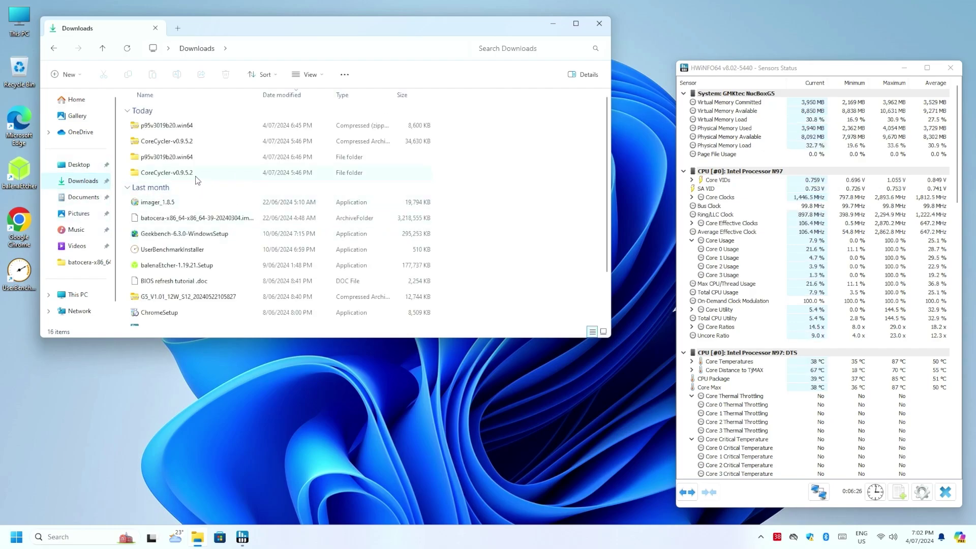
pyautogui.doubleClick(166, 157)
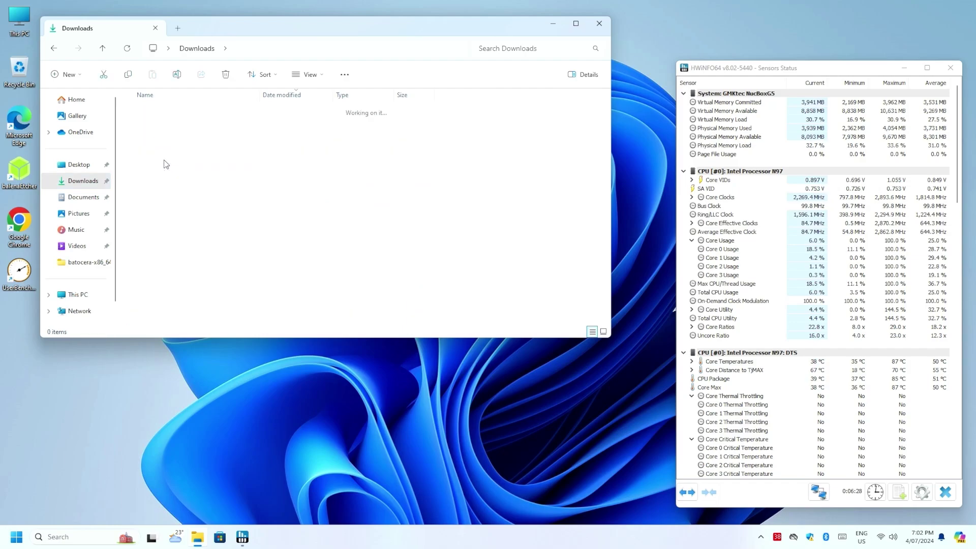
pyautogui.doubleClick(163, 143)
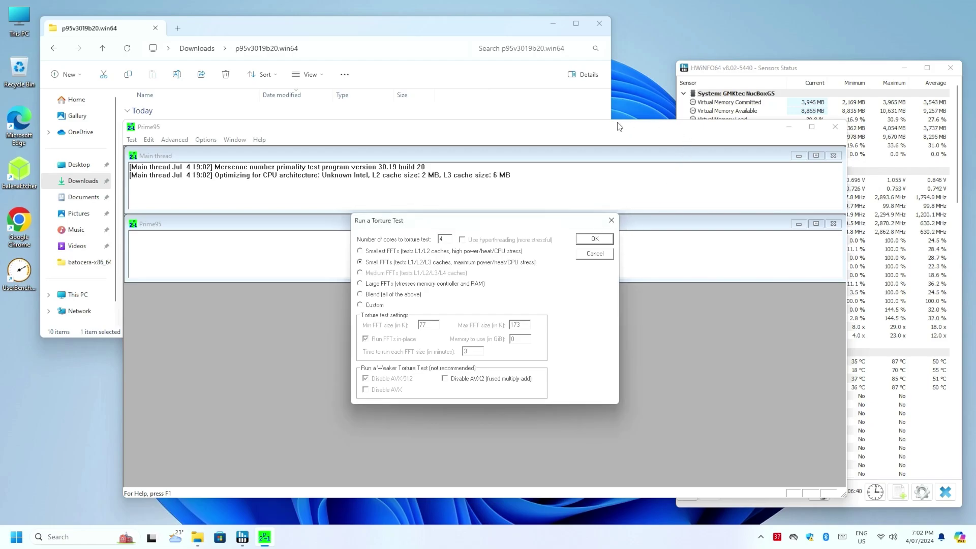
# Start the Small FFTs torture test and narrow Prime95 so HWiNFO sensor readings stay visible.
pyautogui.click(598, 241)
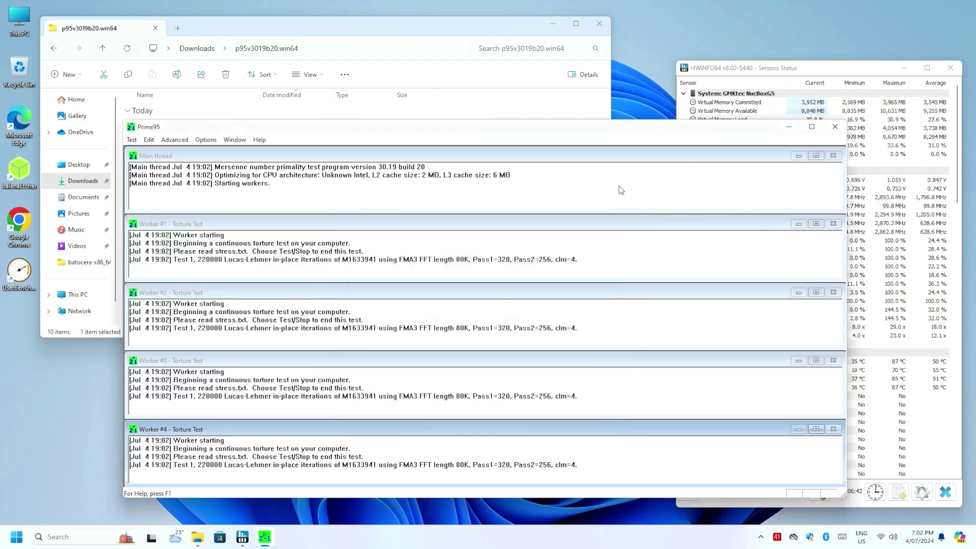
pyautogui.moveTo(629, 134); pyautogui.dragTo(539, 87)
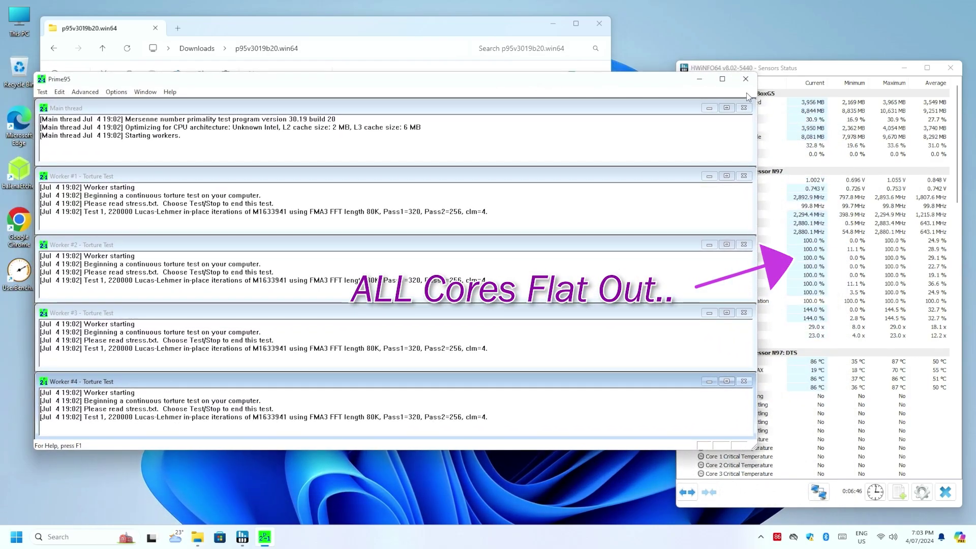
pyautogui.moveTo(758, 92); pyautogui.dragTo(607, 97)
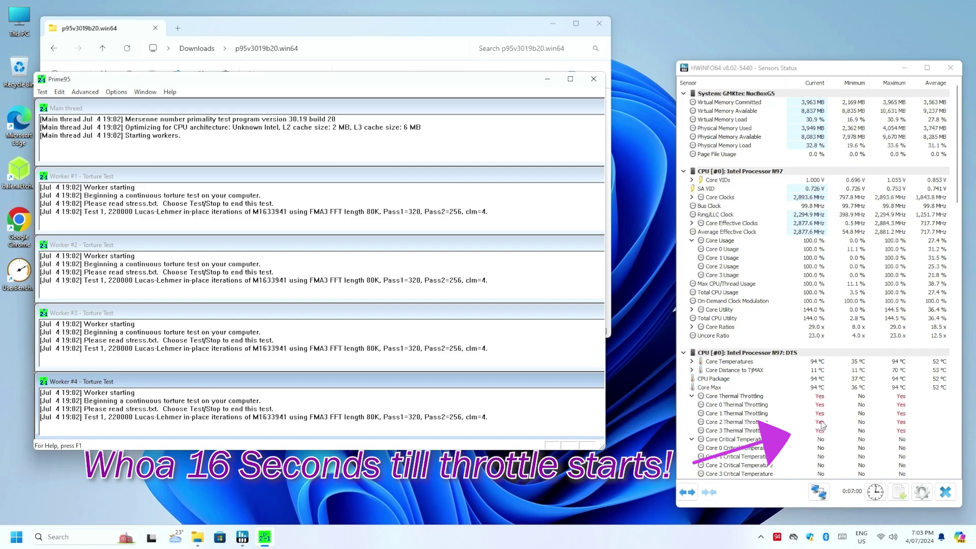
# Quit Prime95 from its system tray icon to end the stress test.
pyautogui.moveTo(905, 415)
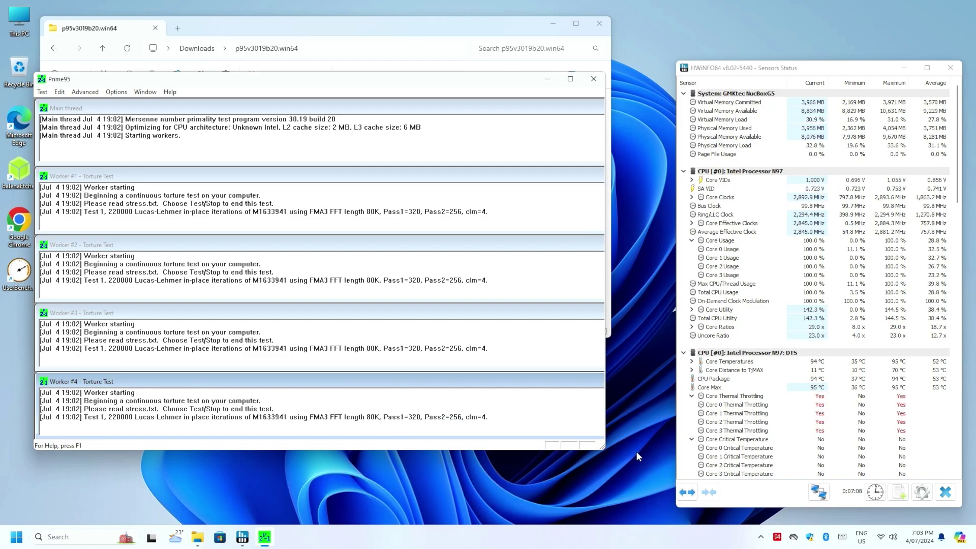
pyautogui.click(763, 538)
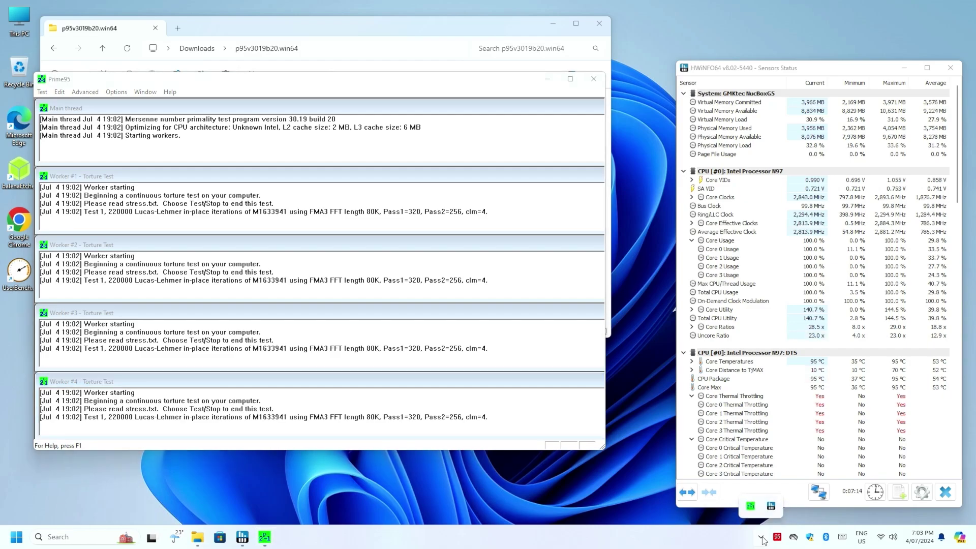
pyautogui.rightClick(750, 509)
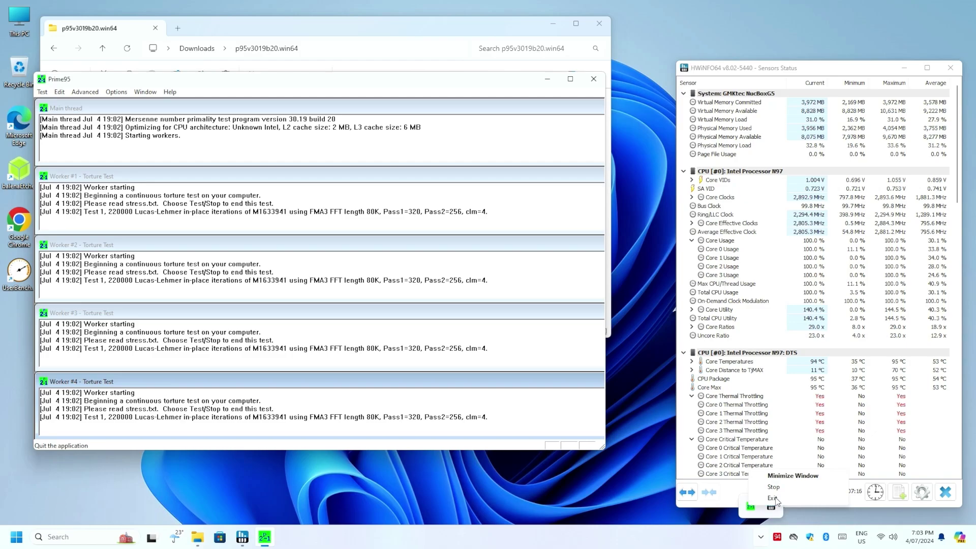
pyautogui.click(772, 498)
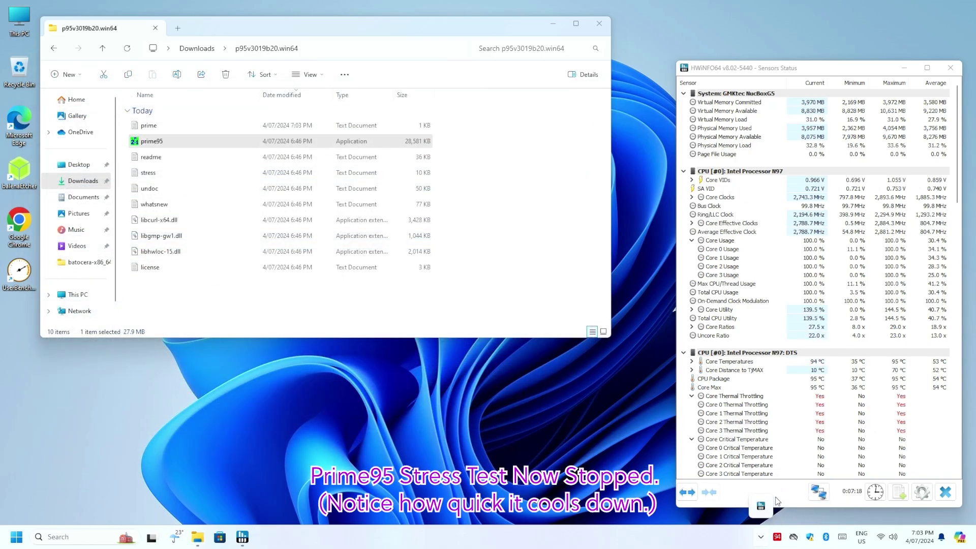
# Let the CPU cool to around 34 °C in HWiNFO64 with throttling cleared.
pyautogui.moveTo(778, 546)
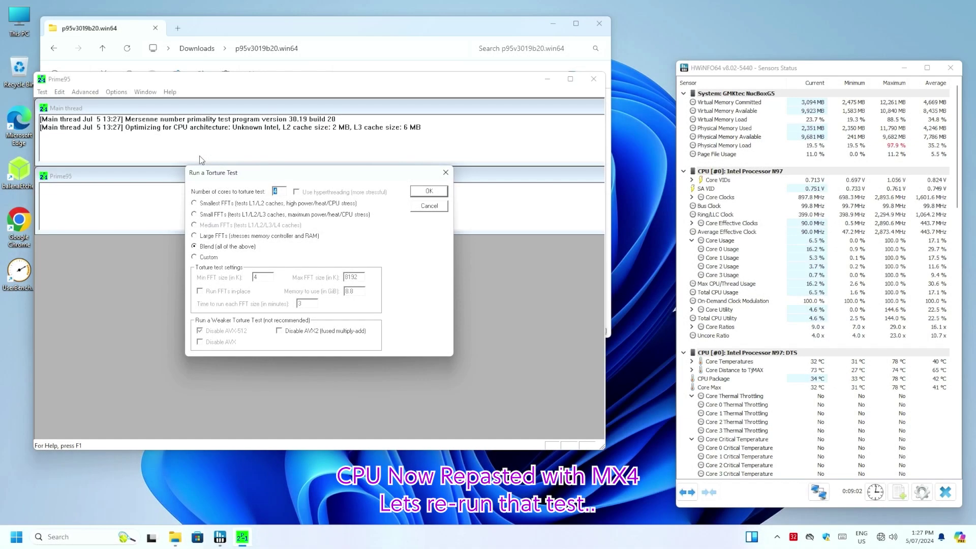
# Choose Small FFTs and start the torture test on 4 cores.
pyautogui.click(195, 215)
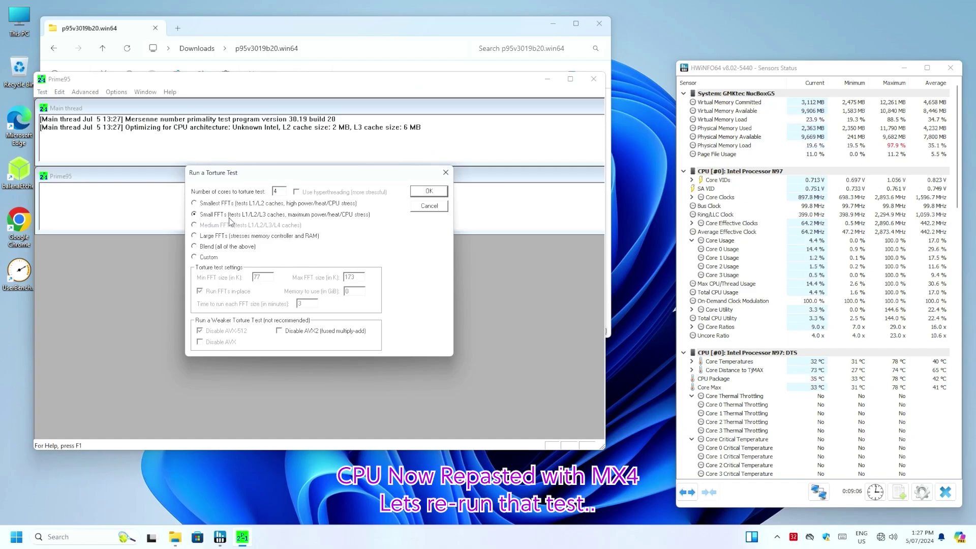
pyautogui.click(426, 192)
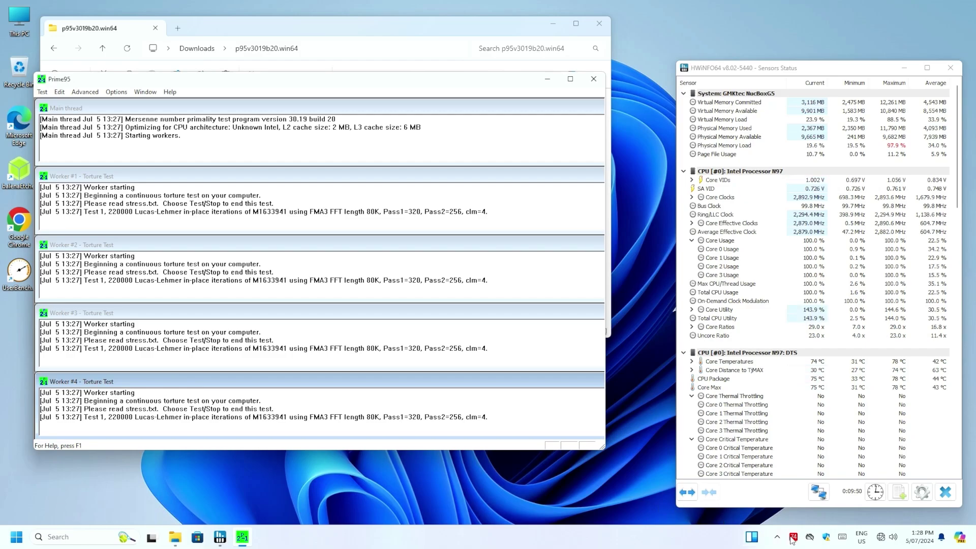
pyautogui.moveTo(792, 540)
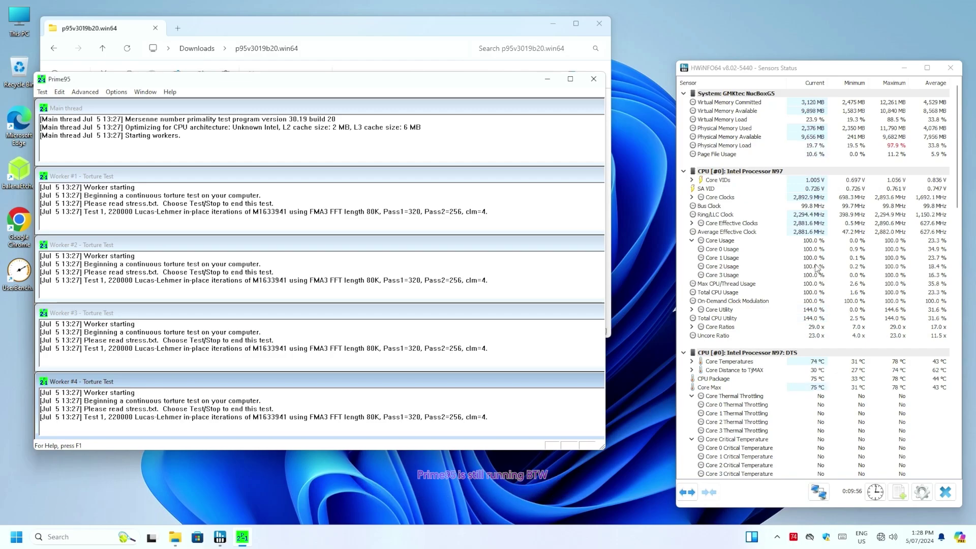
pyautogui.moveTo(839, 363)
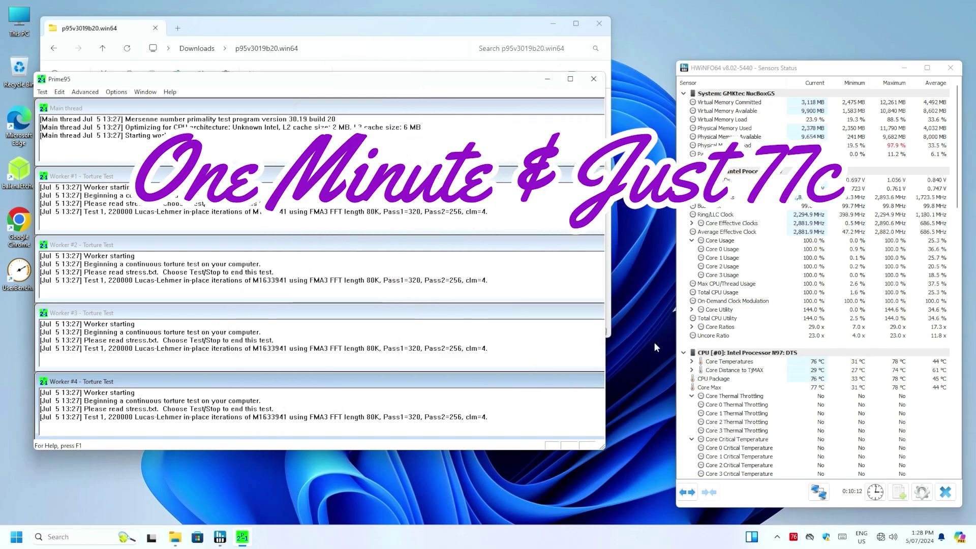
# Bring up the Prime95 tray icon's stop and exit options from the hidden-icons flyout.
pyautogui.click(778, 537)
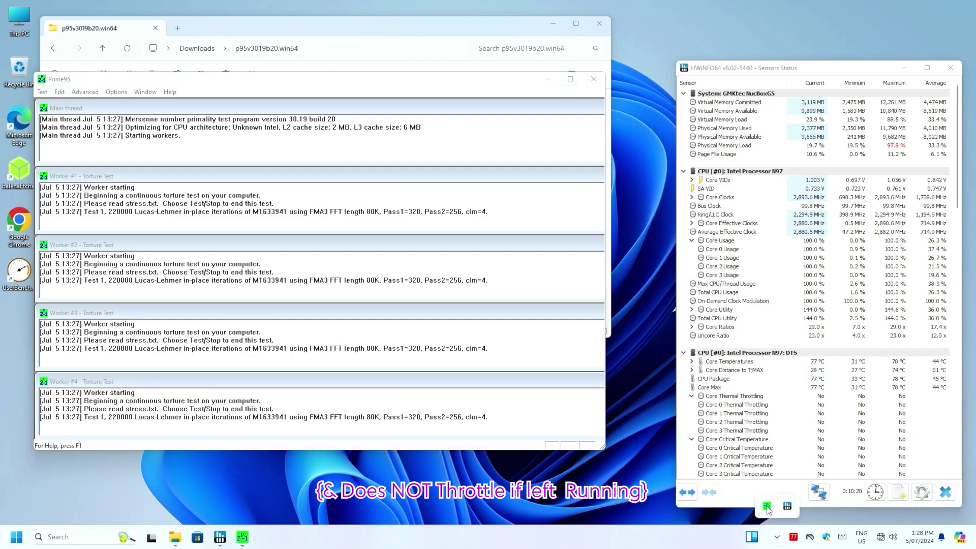
pyautogui.rightClick(768, 508)
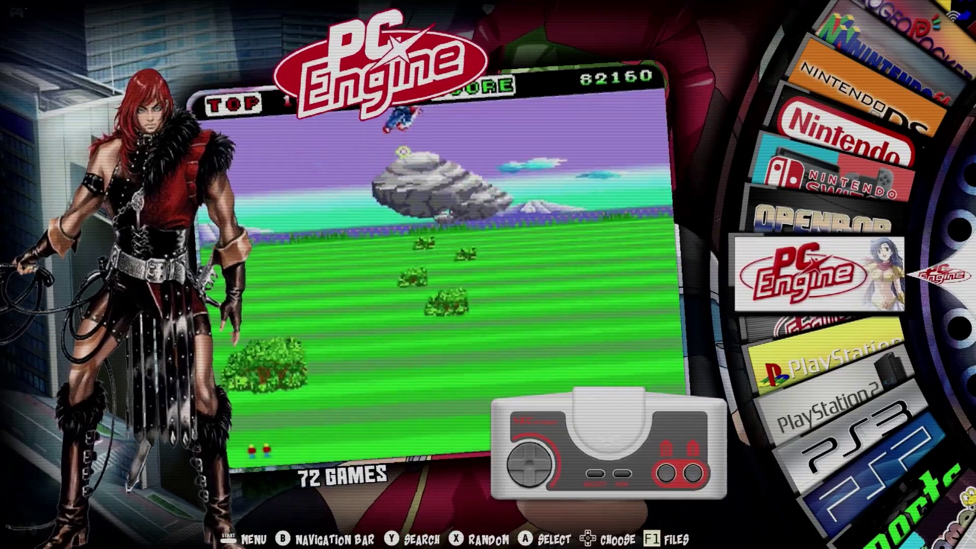
# Scroll the system wheel past PC Engine CD-ROM² and PlayStation to PlayStation 2.
pyautogui.press('Down')
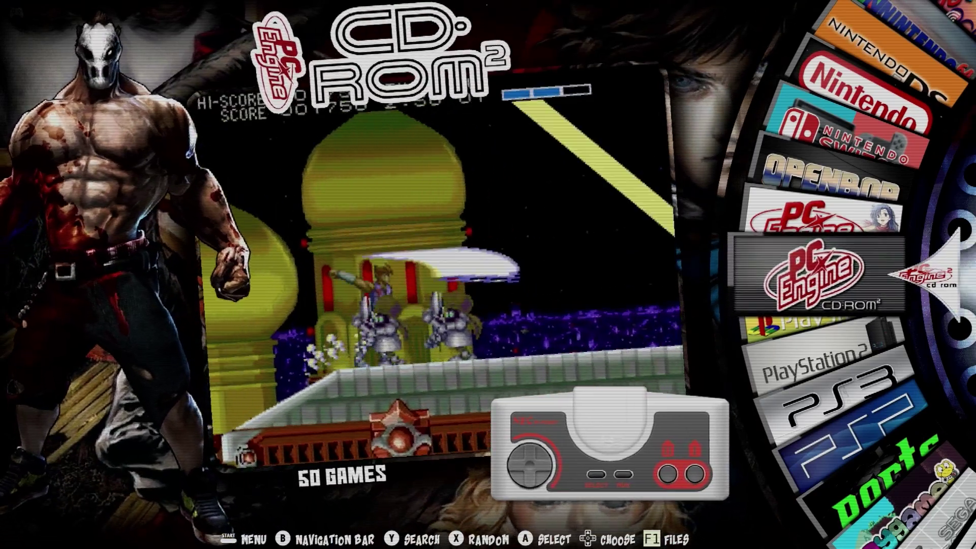
pyautogui.press('Down')
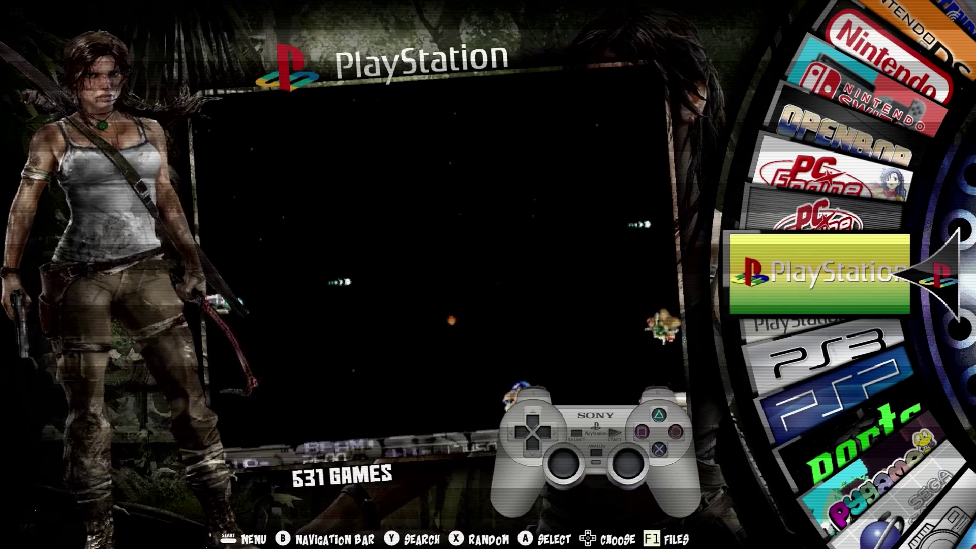
pyautogui.press('Down')
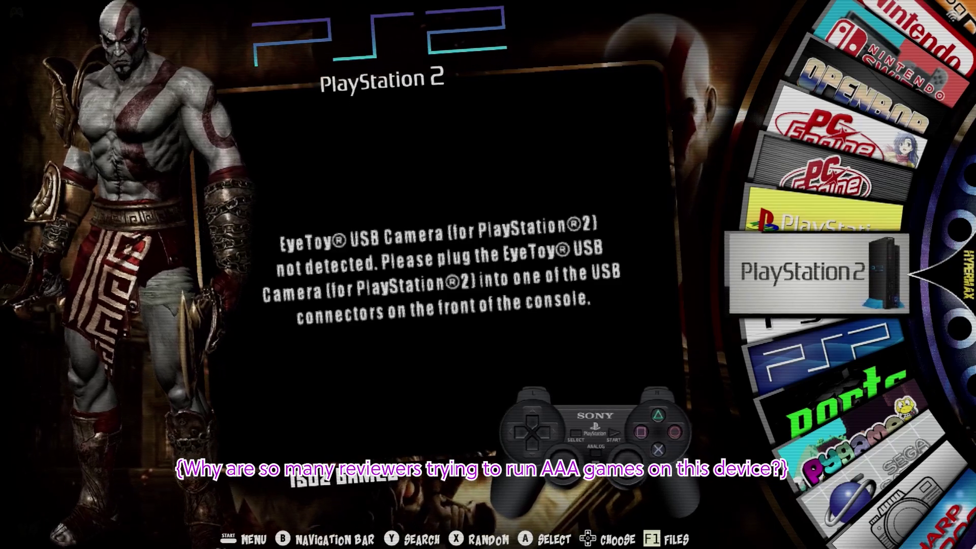
# Open the PlayStation 2 game list and step through the 007 titles to 187: Ride or Die.
pyautogui.press('Return')
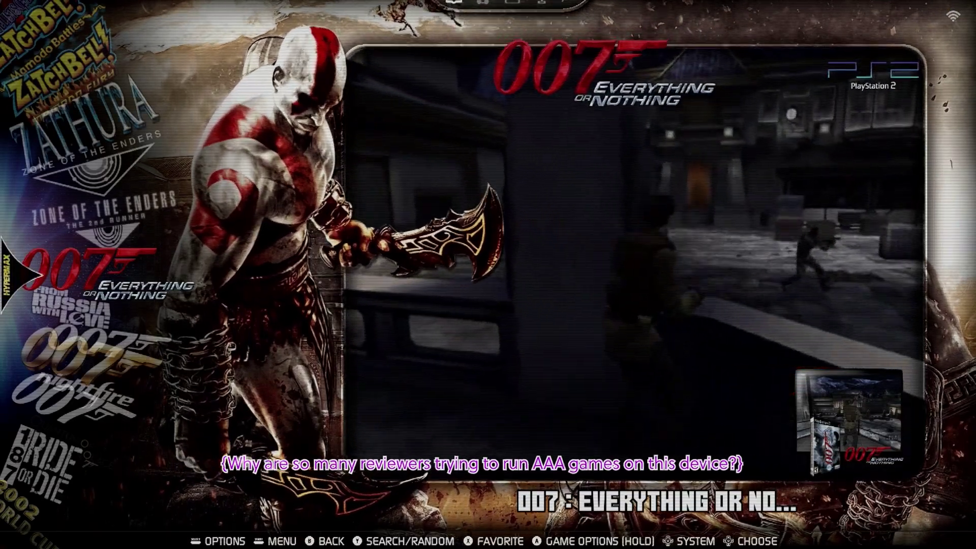
pyautogui.press('Down')
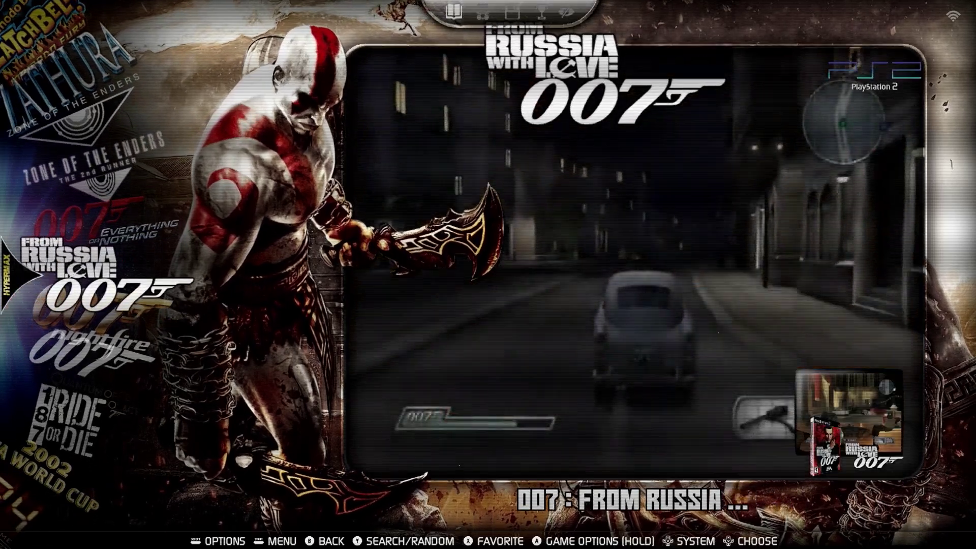
pyautogui.press('Down')
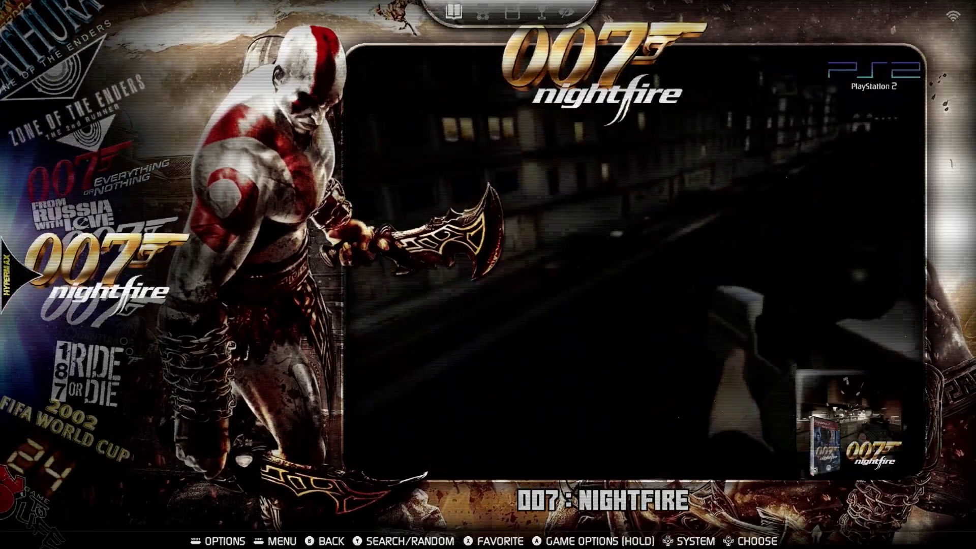
pyautogui.press('Down')
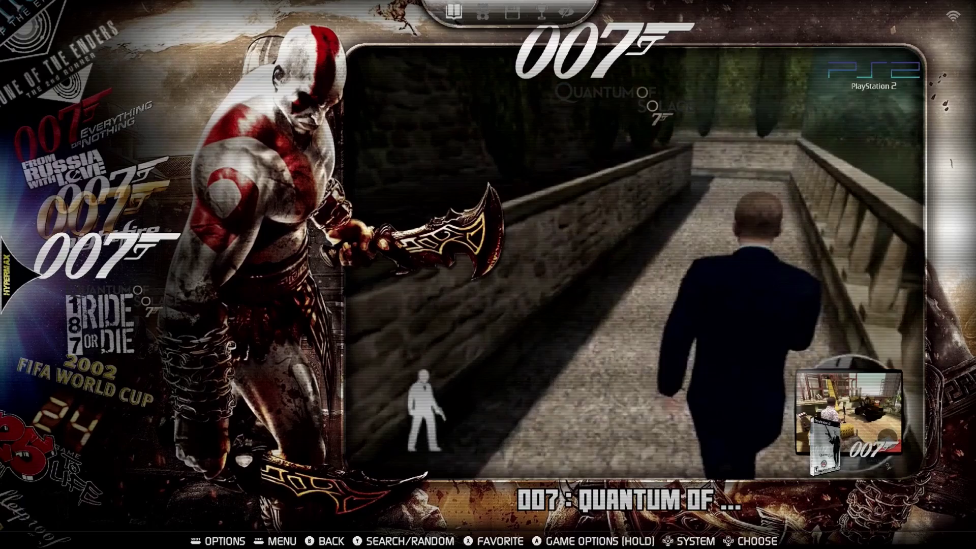
pyautogui.press('Down')
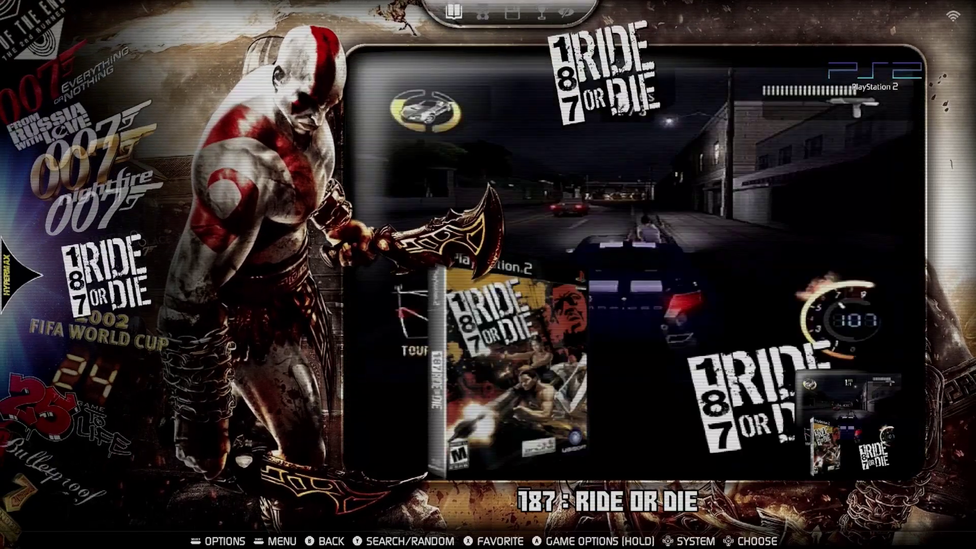
# Skip ahead through Activision Anthology, Ape Escape 2 and Army Men to Atelier Iris 2.
pyautogui.press('Right')
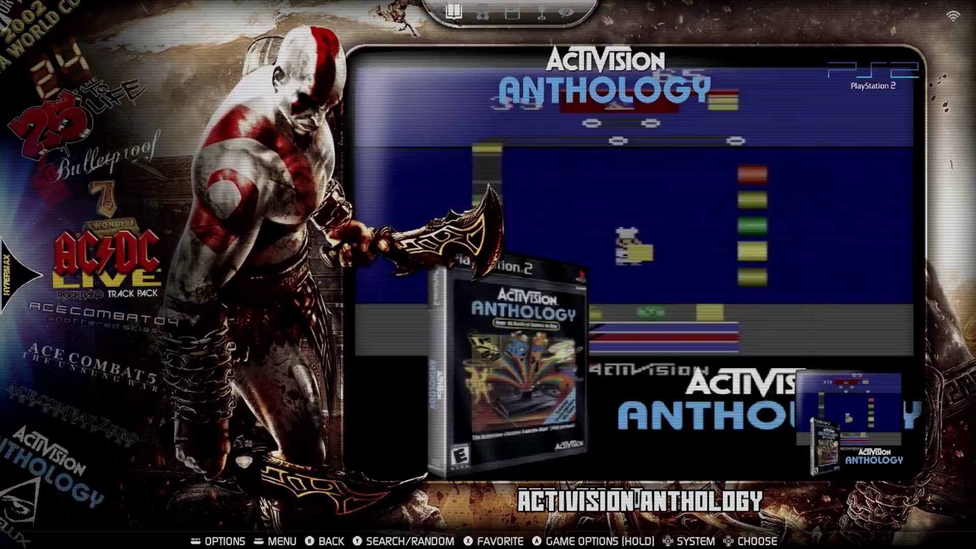
pyautogui.press('Right')
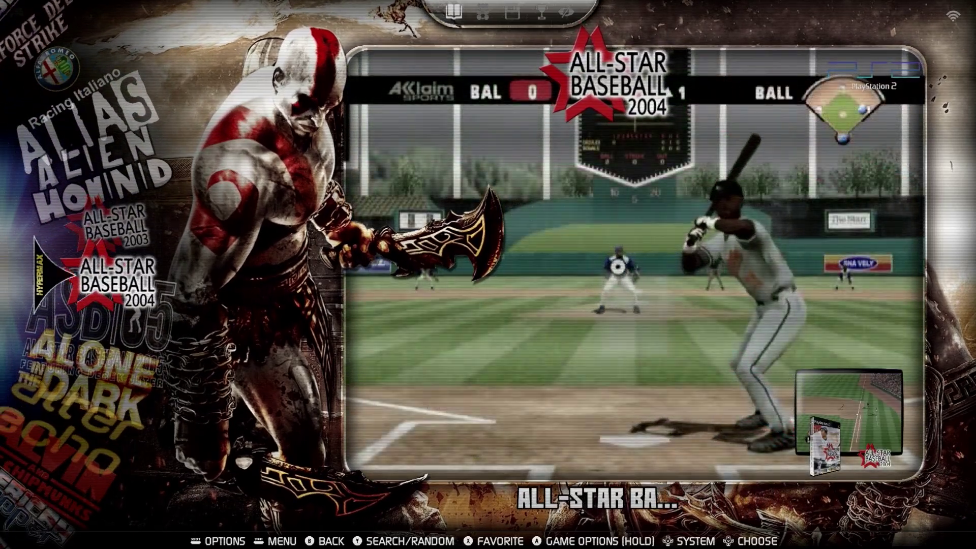
pyautogui.press('Right')
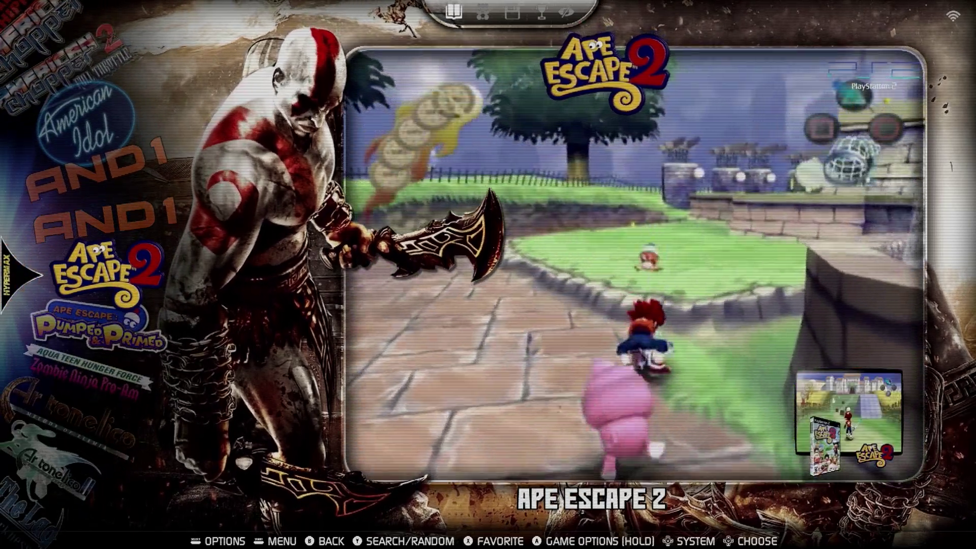
pyautogui.press('Right')
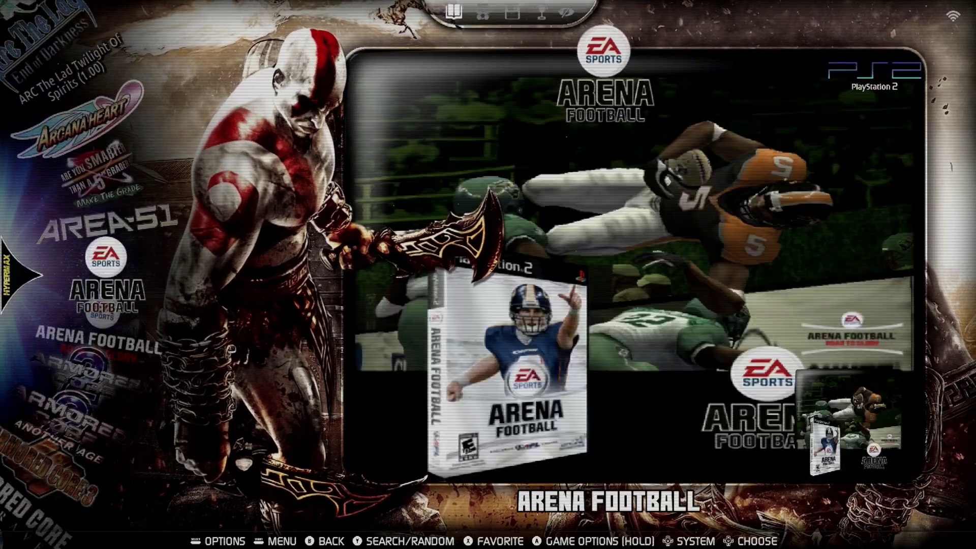
pyautogui.press('Right')
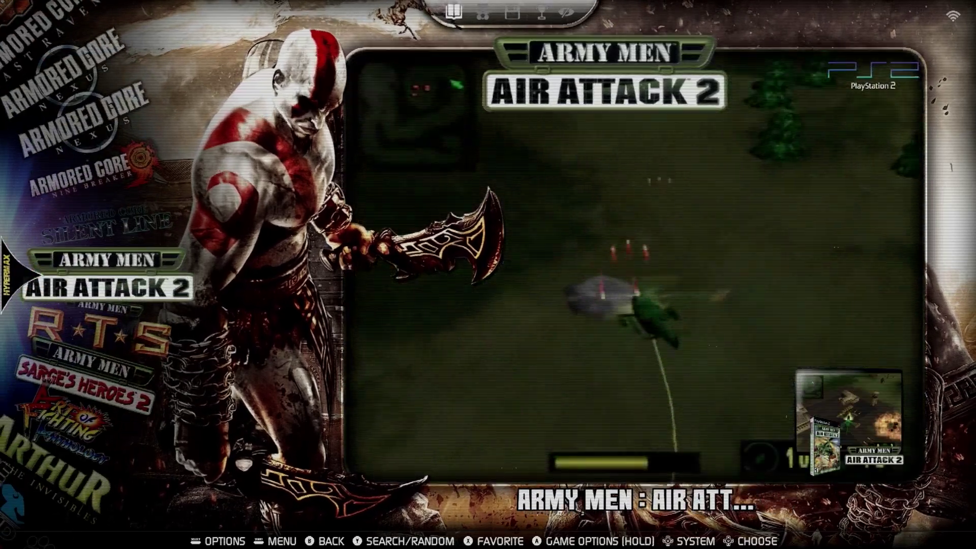
pyautogui.press('Right')
# Browse on to Bionicle Heroes, then return to the system wheel and move to PlayStation 3.
pyautogui.press('Down')
pyautogui.press('Down')
pyautogui.press('Down')
pyautogui.press('Down')
pyautogui.press('Down')
pyautogui.press('Down')
pyautogui.press('Down')
pyautogui.press('Down')
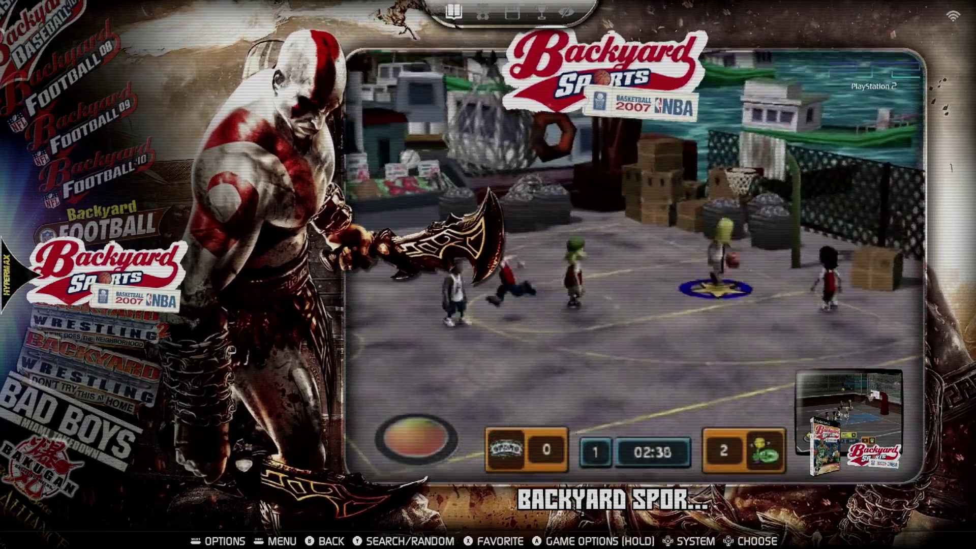
pyautogui.press('Down')
pyautogui.press('Down')
pyautogui.press('Down')
pyautogui.press('Down')
pyautogui.press('Down')
pyautogui.press('Down')
pyautogui.press('Down')
pyautogui.press('Down')
pyautogui.press('Down')
pyautogui.press('Down')
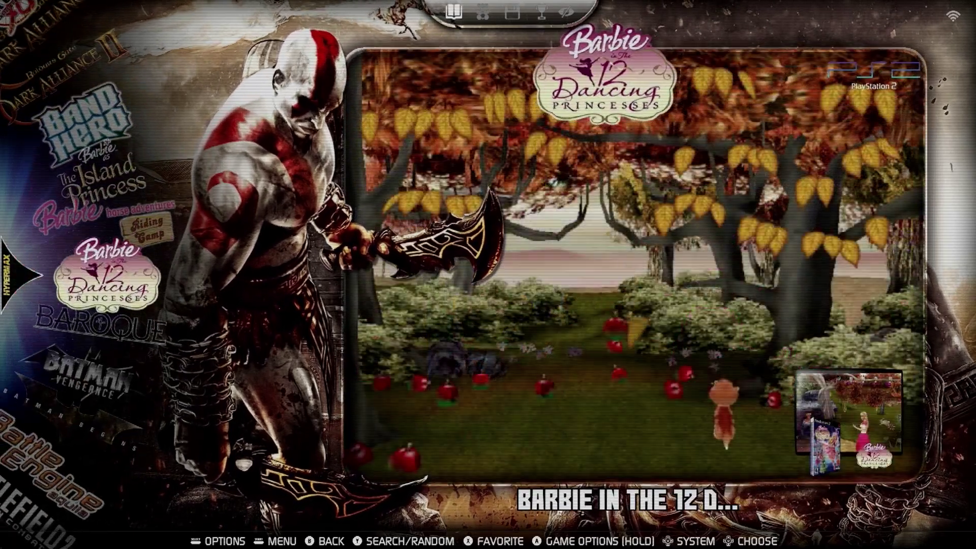
pyautogui.press('Down')
pyautogui.press('Down')
pyautogui.press('Down')
pyautogui.press('Down')
pyautogui.press('Down')
pyautogui.press('Down')
pyautogui.press('Down')
pyautogui.press('Down')
pyautogui.press('Down')
pyautogui.press('Down')
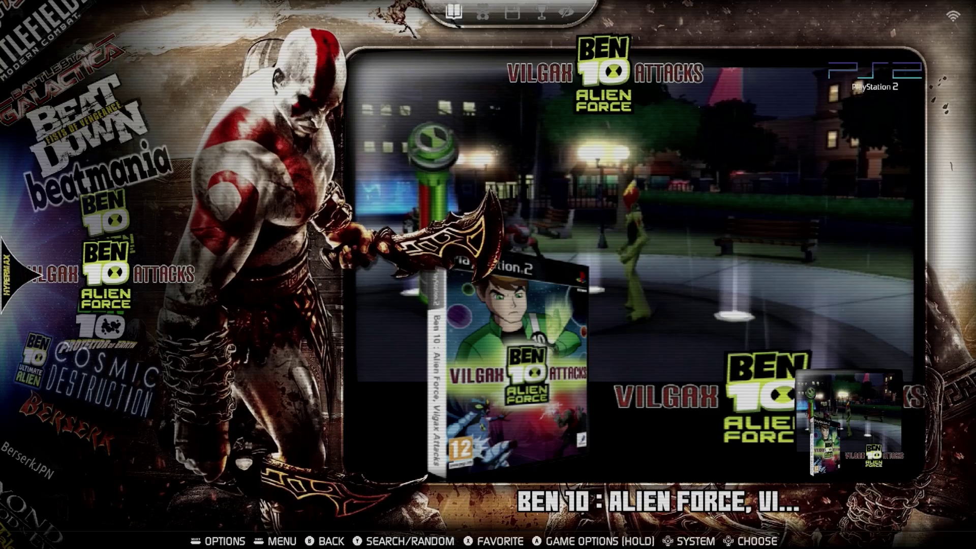
pyautogui.press('Down')
pyautogui.press('Down')
pyautogui.press('Down')
pyautogui.press('Down')
pyautogui.press('Down')
pyautogui.press('Down')
pyautogui.press('Down')
pyautogui.press('Down')
pyautogui.press('Down')
pyautogui.press('Down')
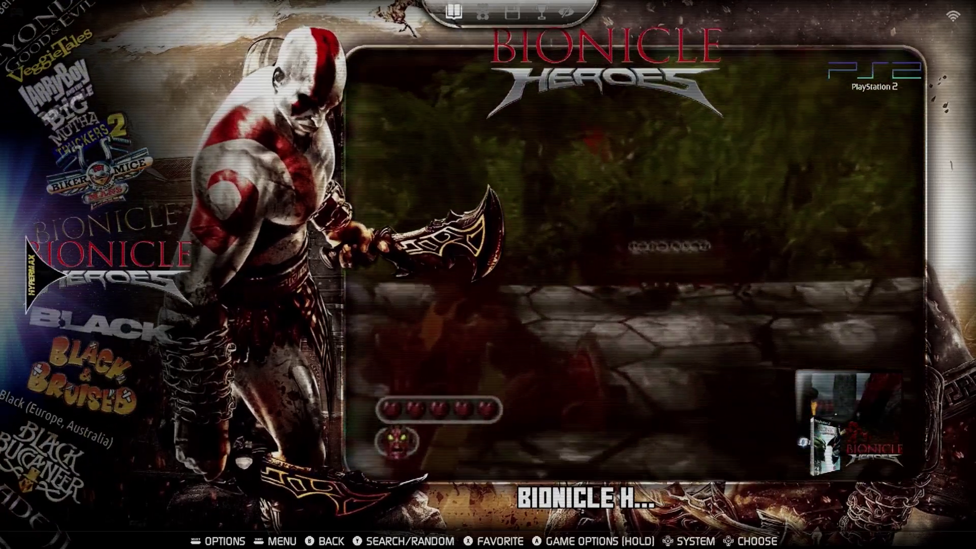
pyautogui.press('Escape')
pyautogui.press('Down')
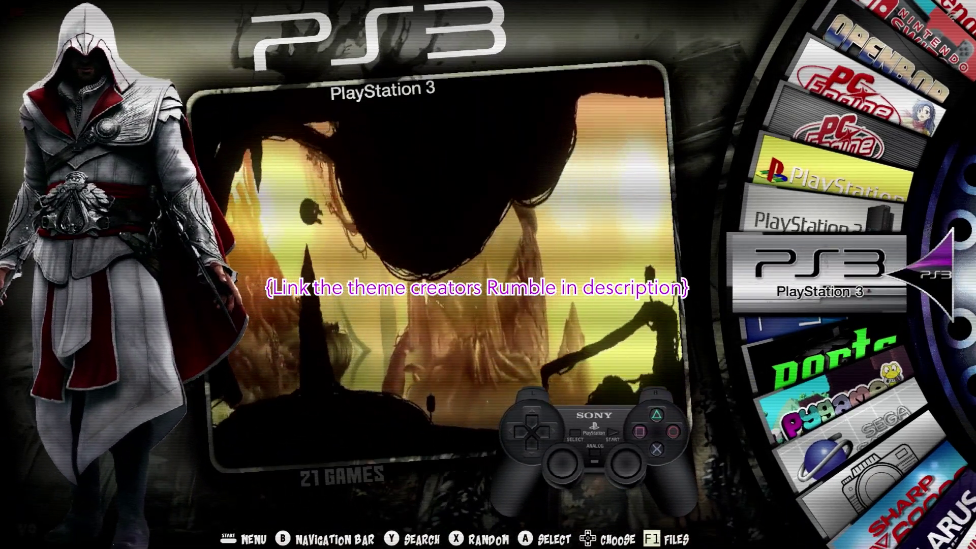
# Open the PlayStation 3 list and scroll past Altered Beast to Castle of Illusion Starring Mickey Mouse.
pyautogui.press('Return')
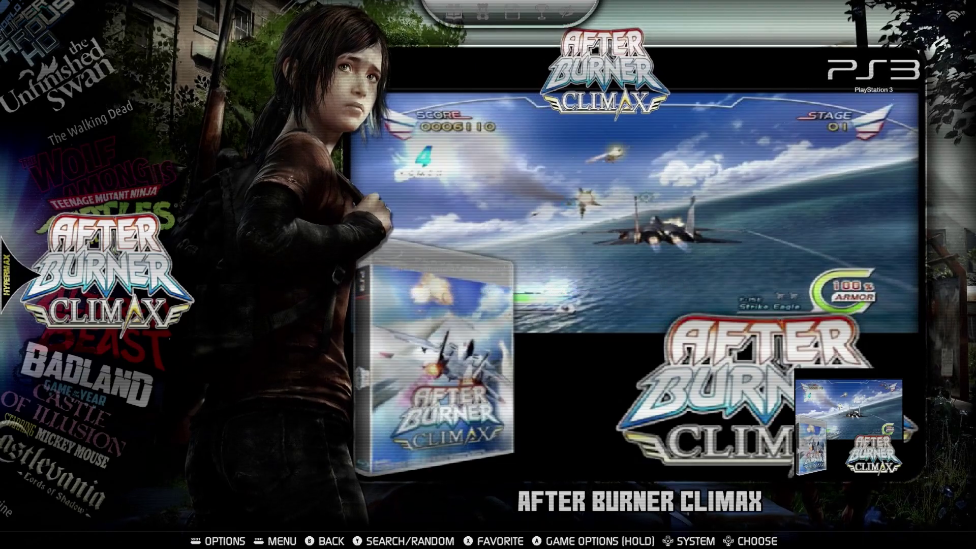
pyautogui.press('Down')
pyautogui.press('Down')
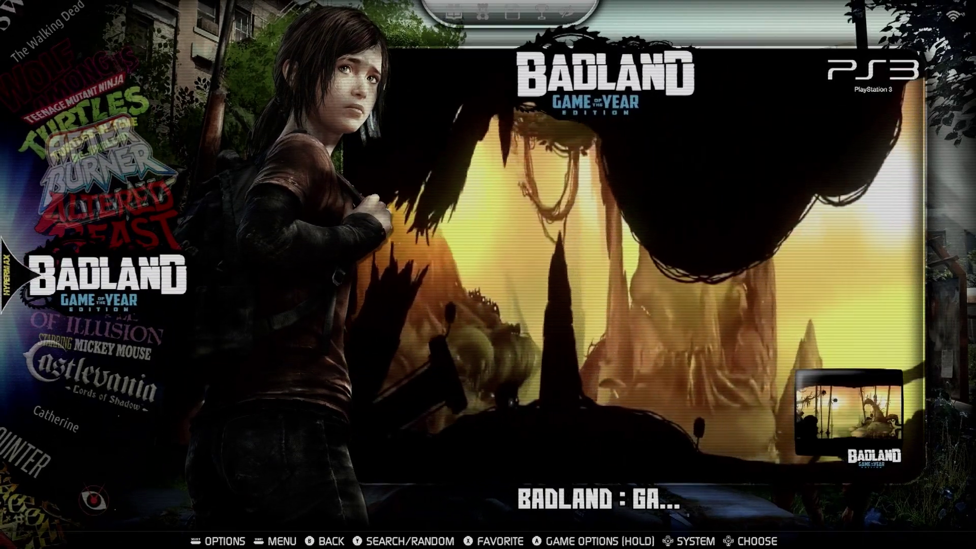
pyautogui.press('Down')
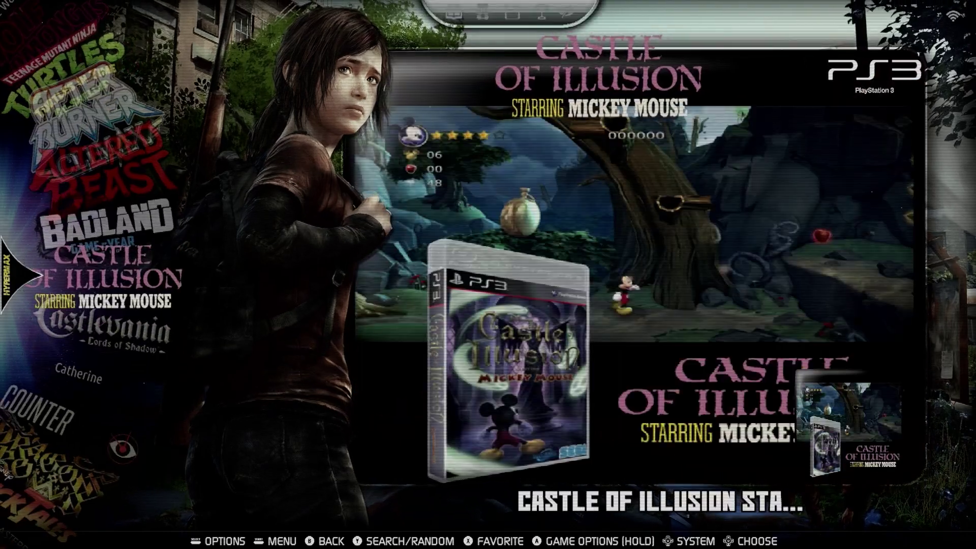